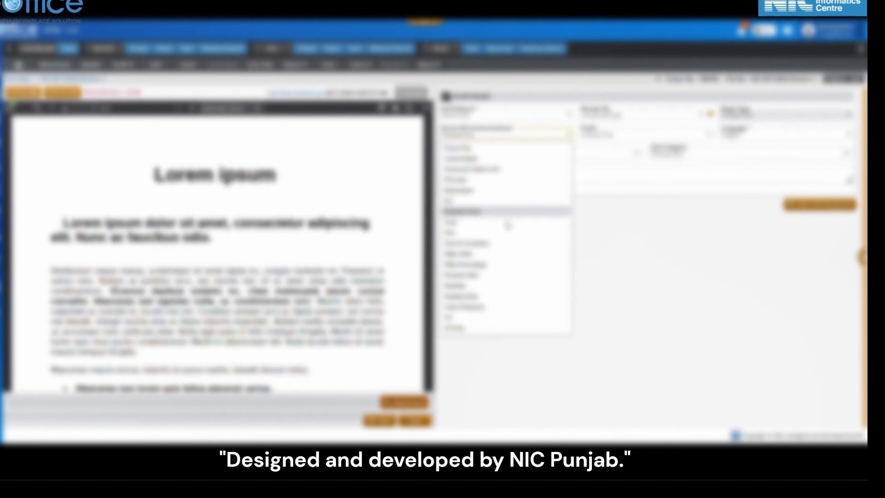
Set Draft Nature to New/Fresh, leaving Receipt No. and Prefix unset
click(509, 308)
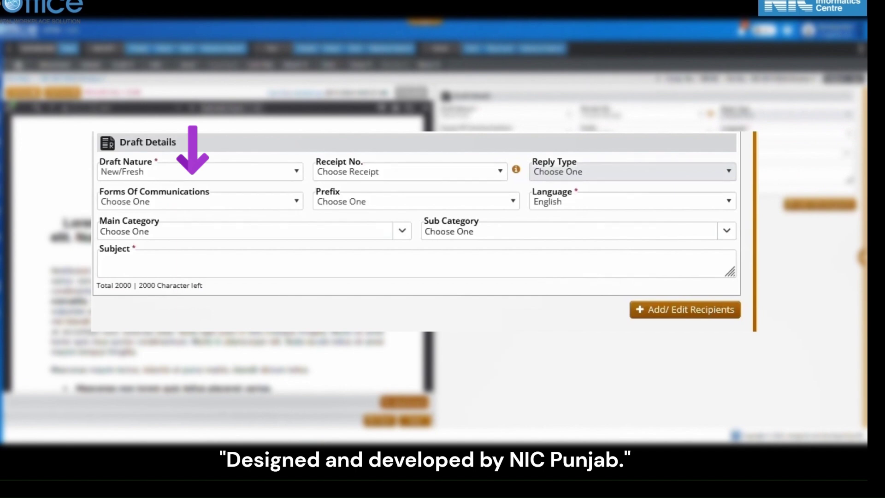
click(258, 178)
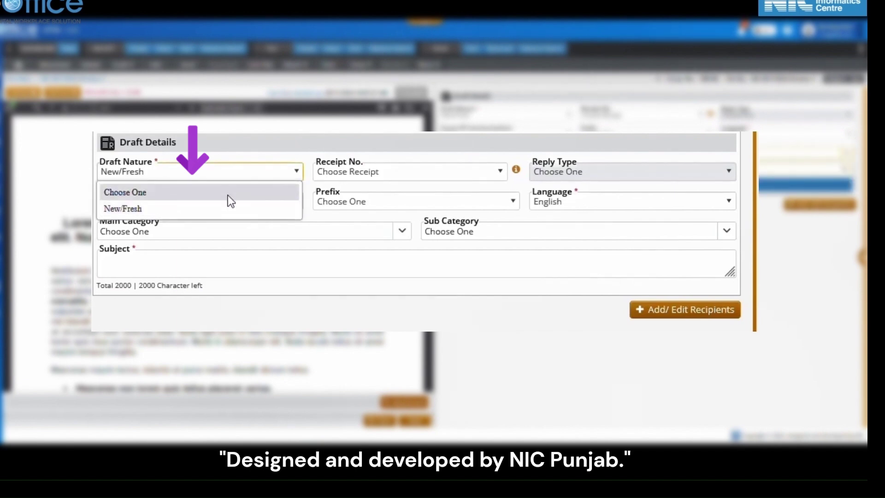
click(220, 206)
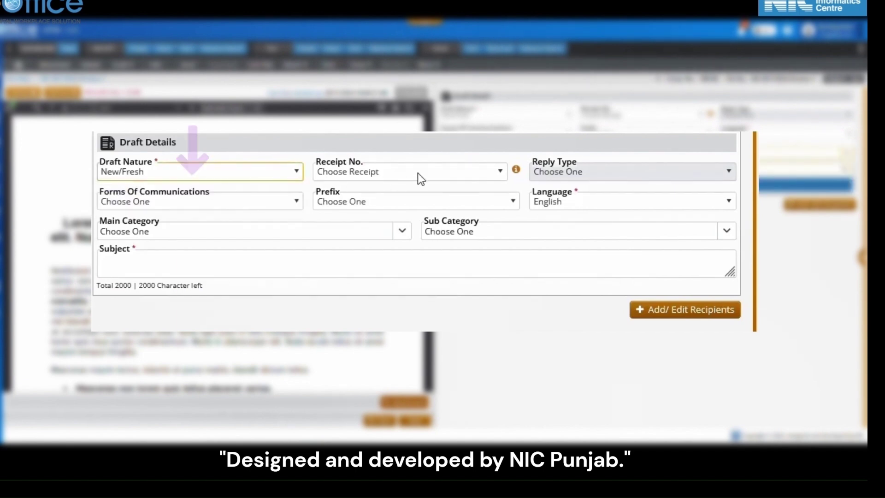
click(418, 174)
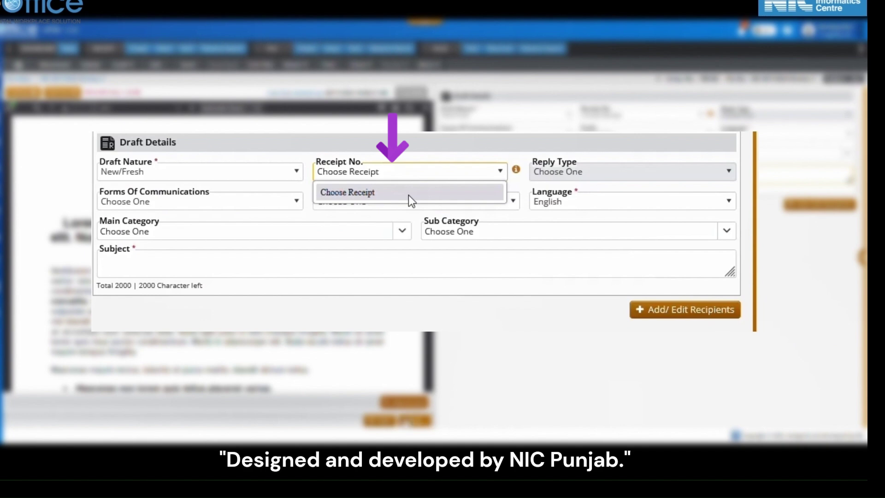
click(408, 195)
click(409, 195)
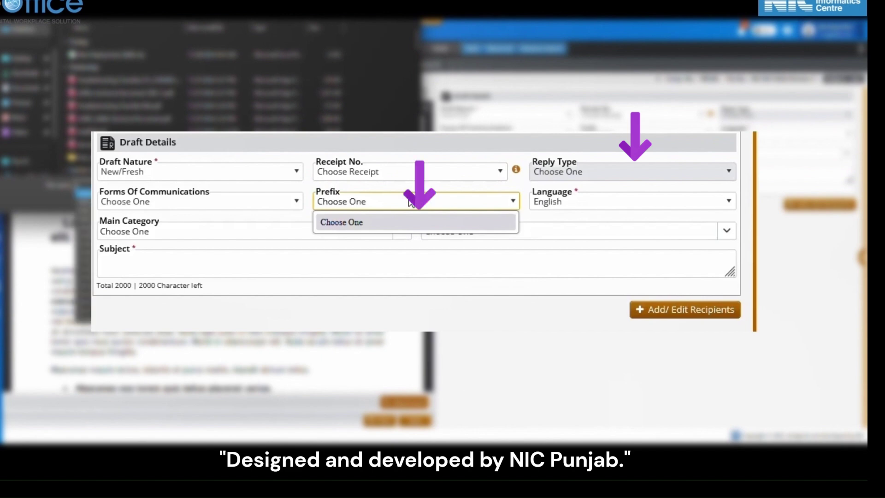
click(409, 201)
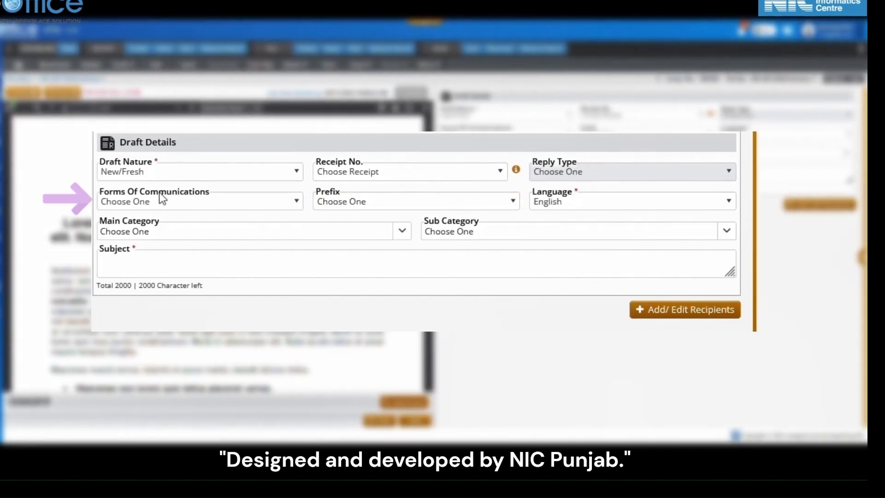
Choose Letter as the form of communication, keeping Prefix unset and Language as English
click(167, 201)
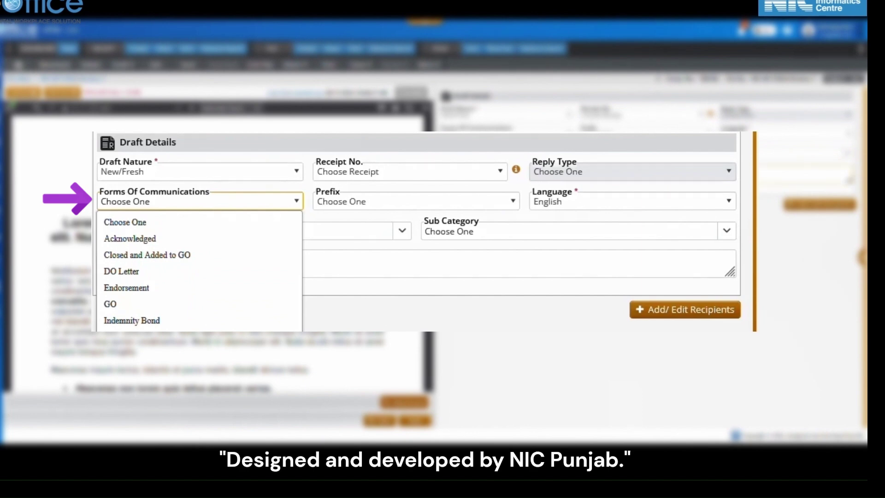
click(132, 337)
click(479, 202)
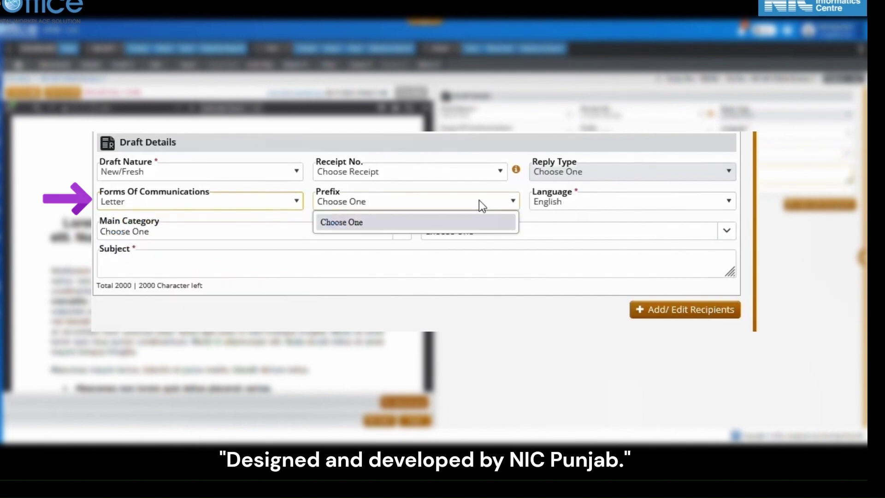
click(479, 200)
click(575, 204)
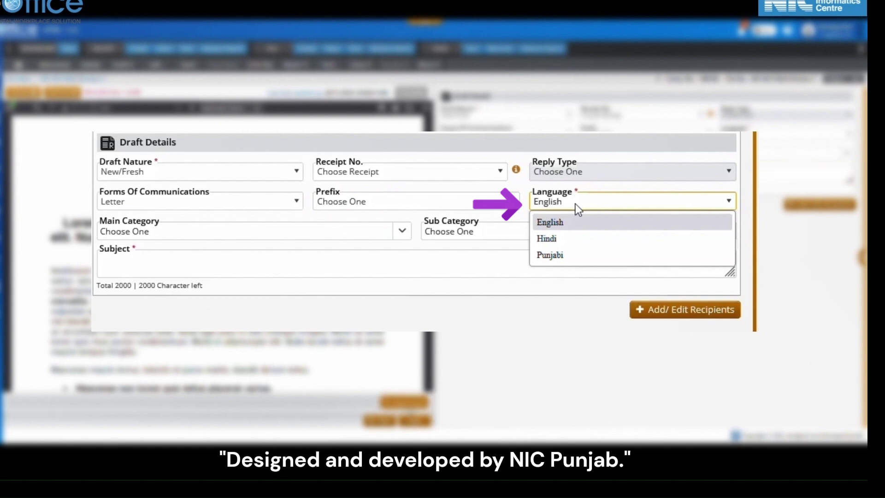
click(576, 204)
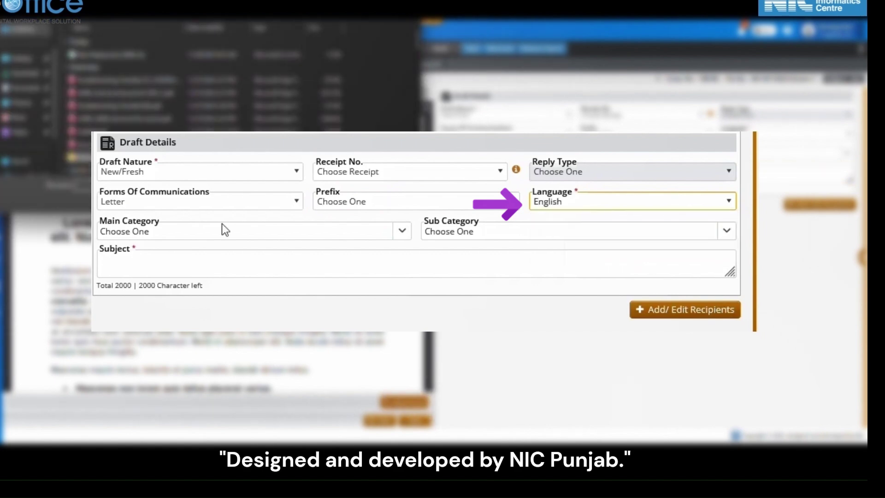
Pick Account as the main category with no sub category, then go to the Subject box
click(189, 239)
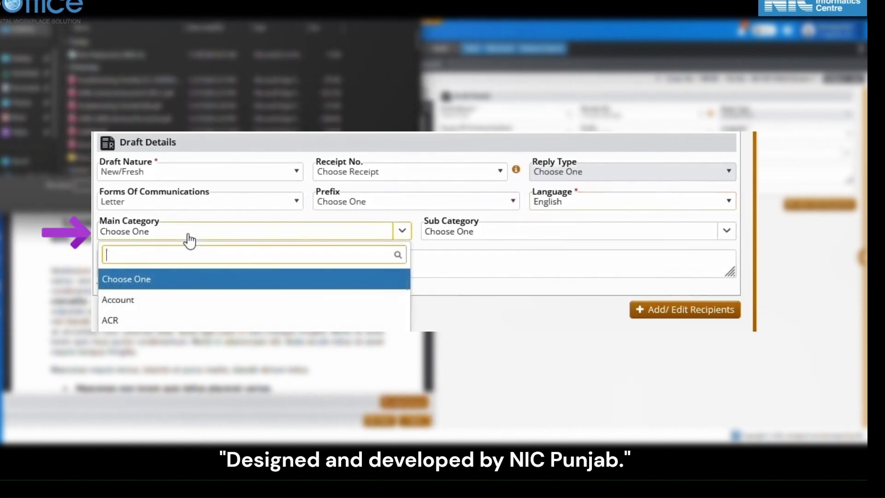
click(184, 306)
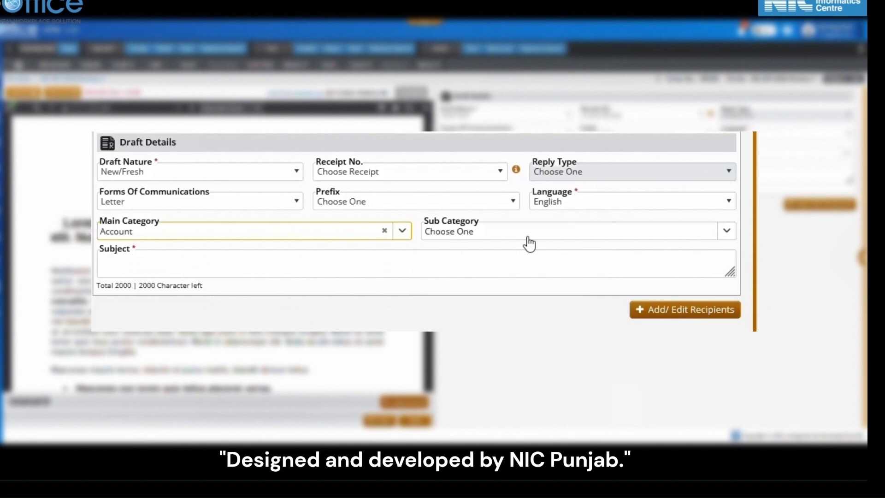
click(529, 238)
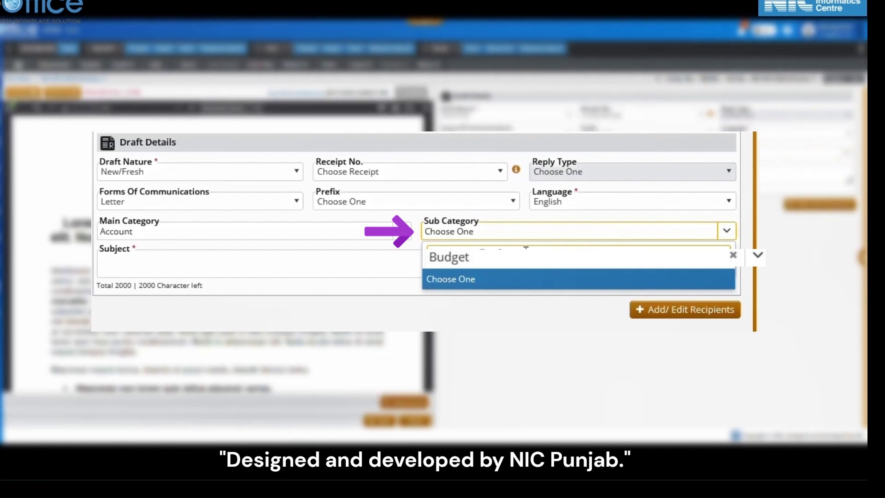
click(518, 278)
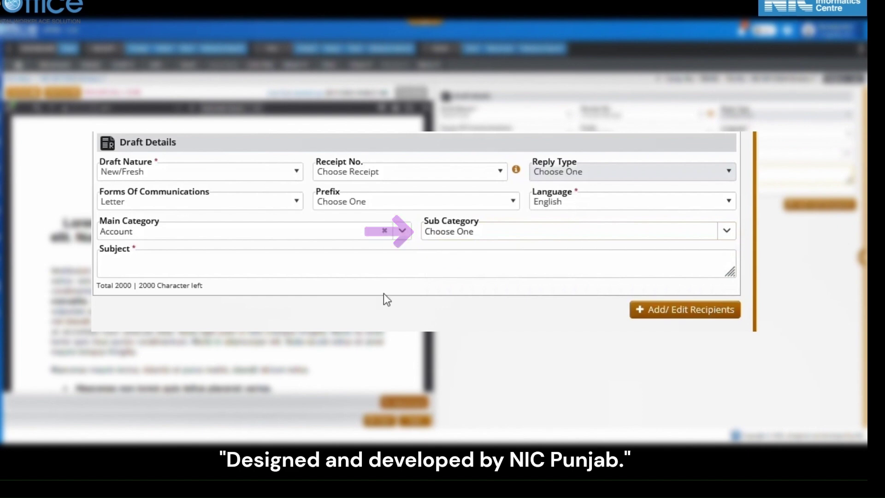
click(357, 268)
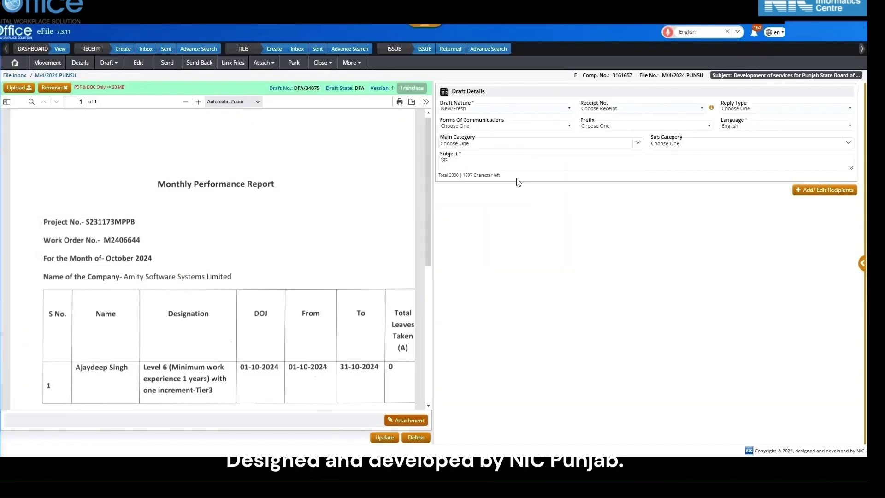
Open the Add/Edit Recipients dialog for the draft
click(805, 194)
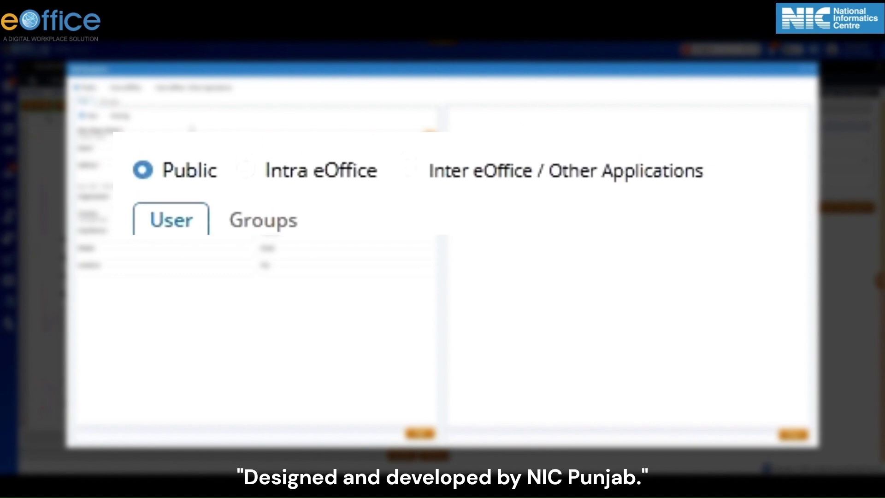
Search 'governm' and set the new recipient's Min./Dept./Others to GOVERNMENT OF PUNJAB
click(107, 116)
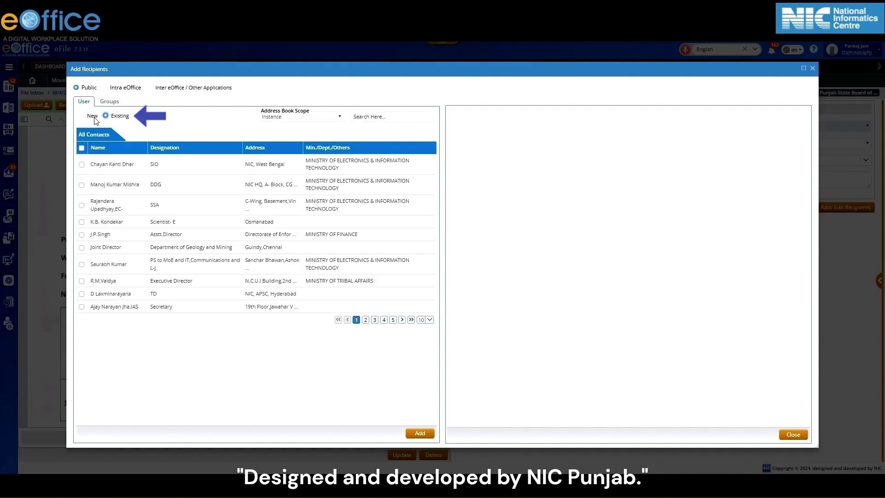
click(94, 118)
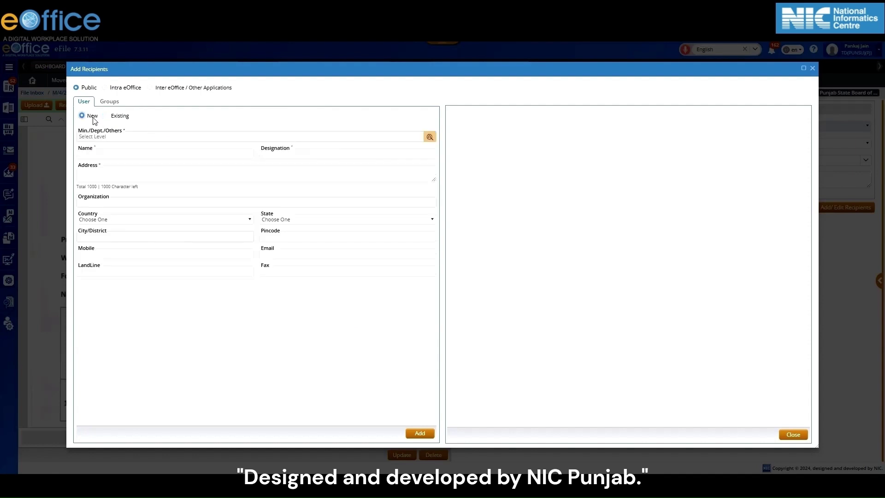
click(127, 153)
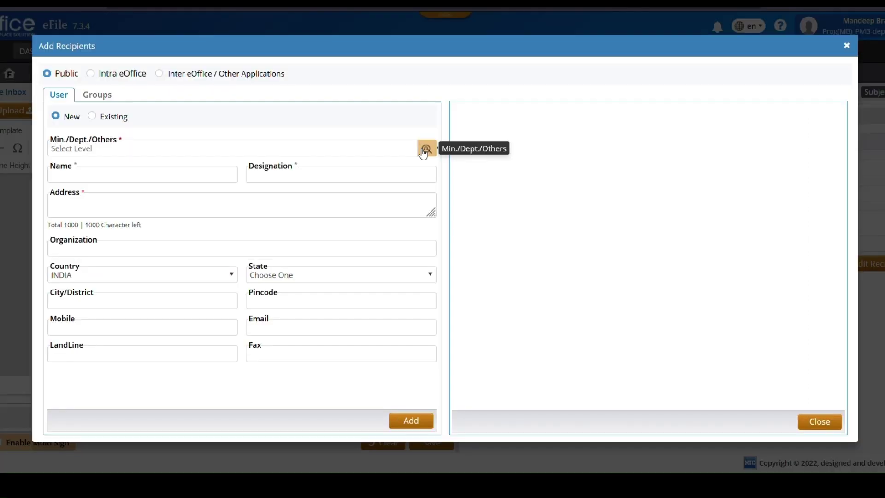
click(424, 150)
click(187, 78)
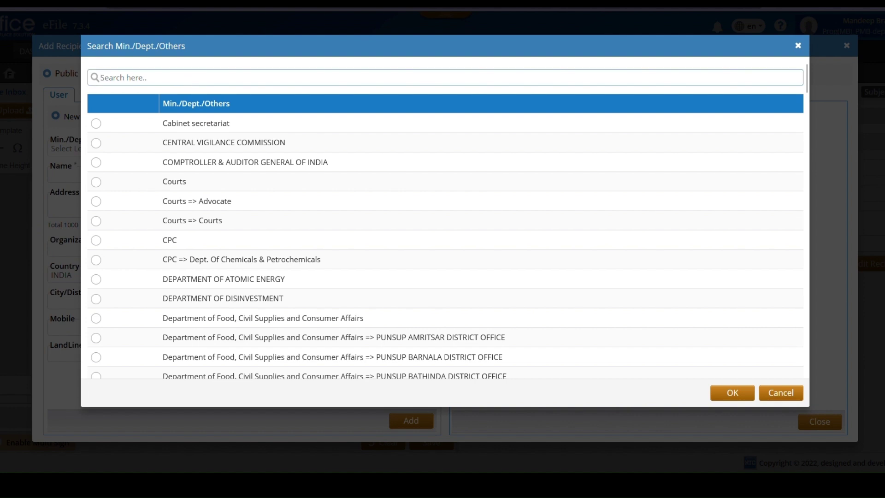
text(governm)
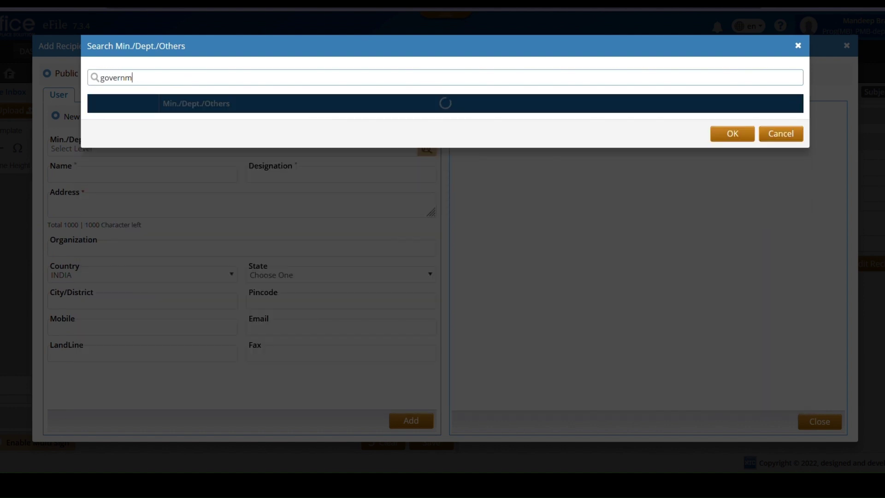
click(96, 125)
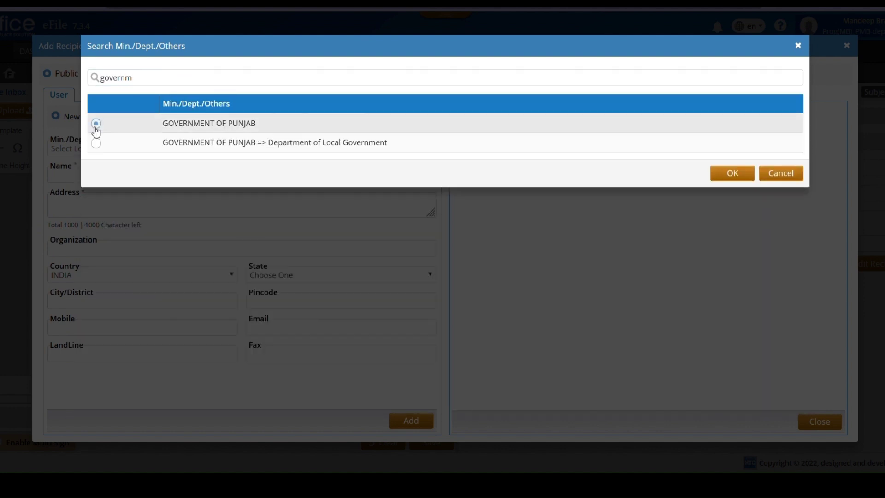
click(733, 174)
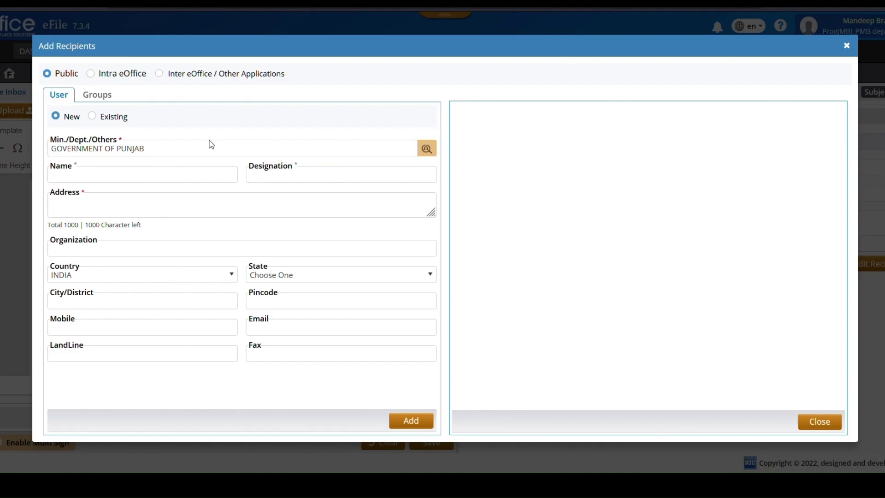
Enter the recipient's designation 'System Administrator' and fill in the recipient's address
click(117, 177)
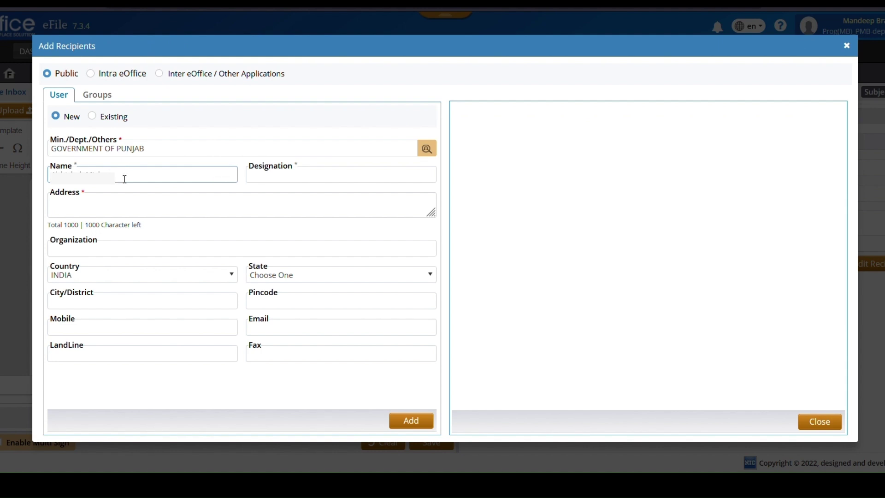
click(261, 174)
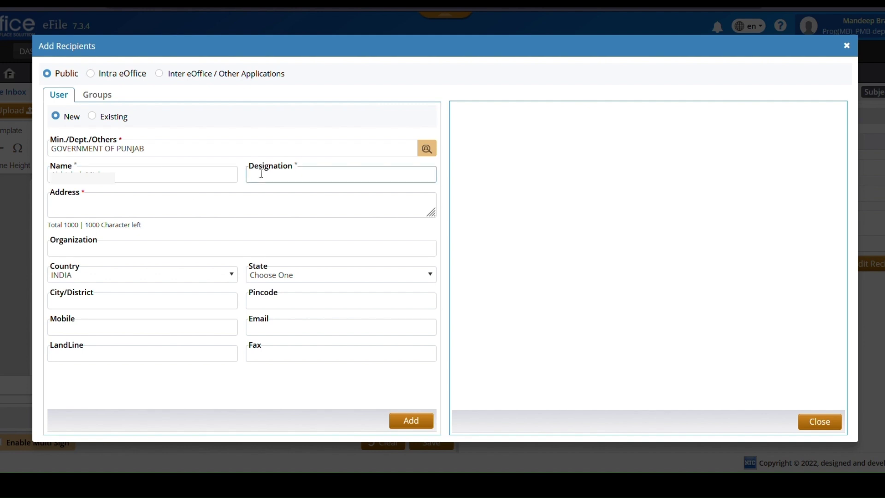
text(System)
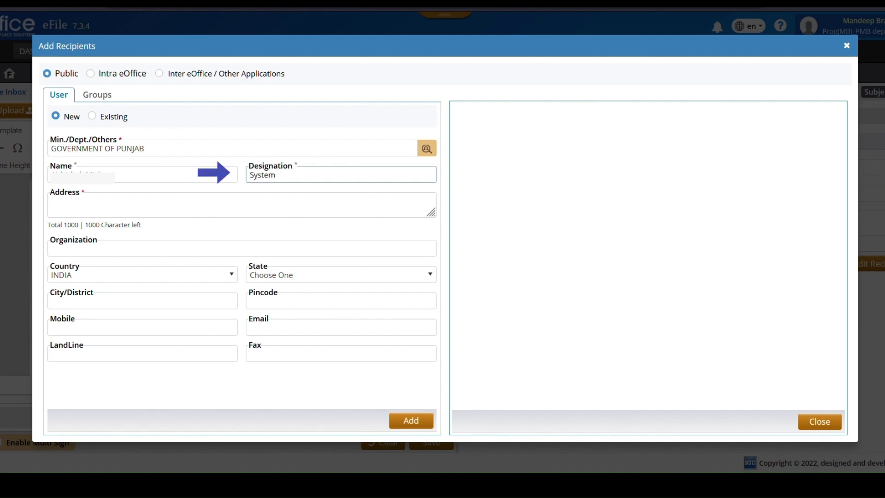
text( Administrator)
click(141, 204)
text(C)
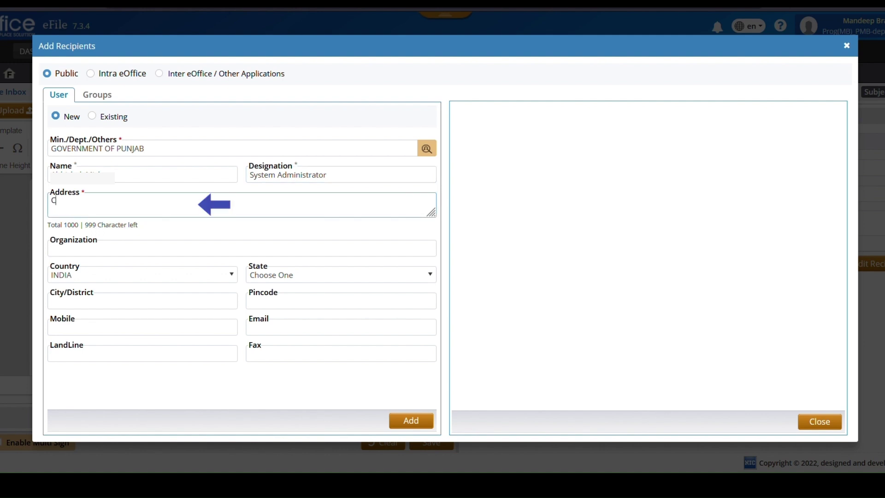
text(handigarh, sector -9)
Set organization to Punjab Civil Secretariat-2, country INDIA, and City/District Chandigarh
click(83, 250)
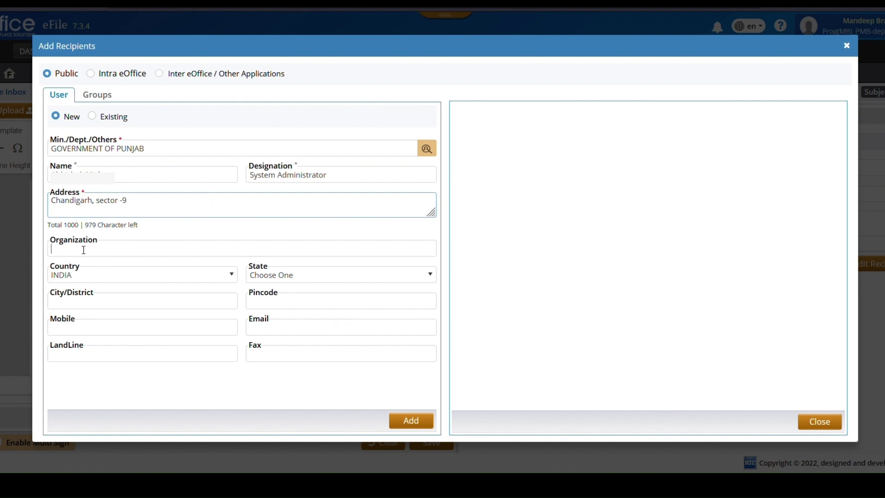
text(pun)
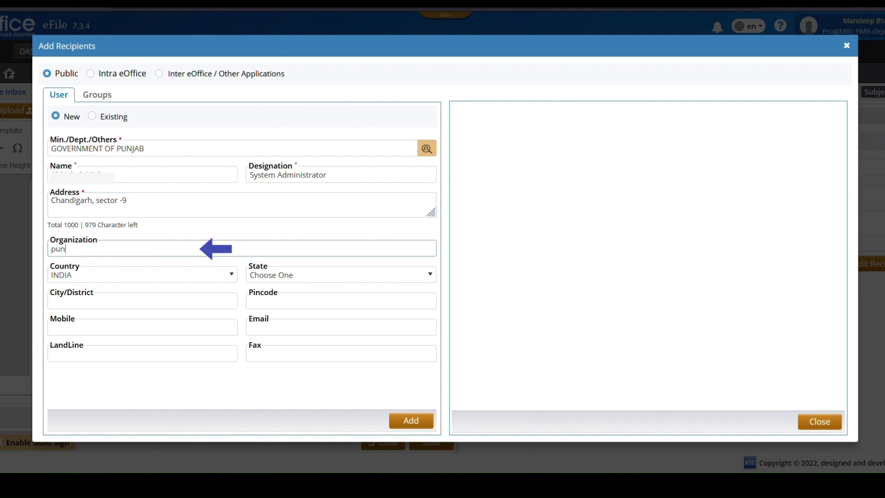
text(jab civil)
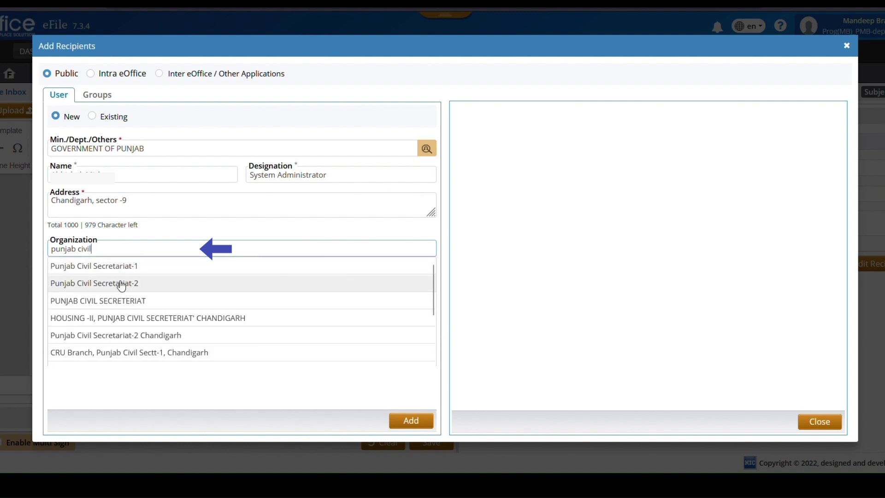
click(121, 284)
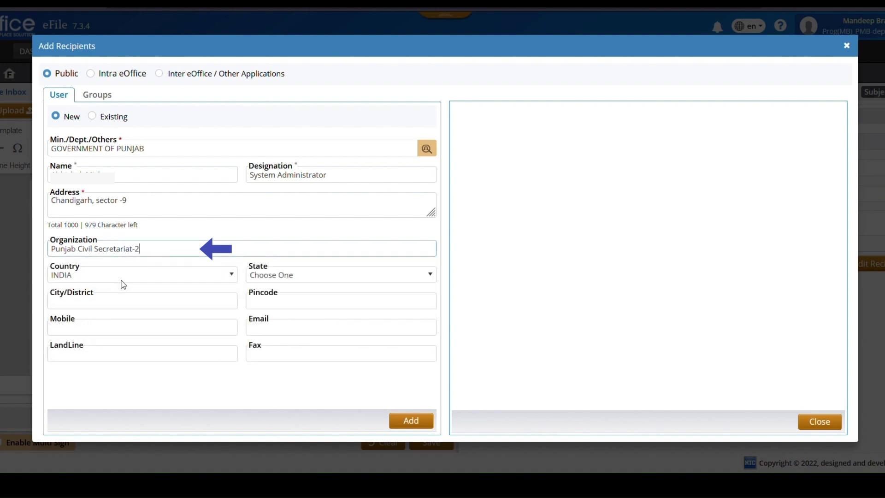
click(159, 274)
click(127, 257)
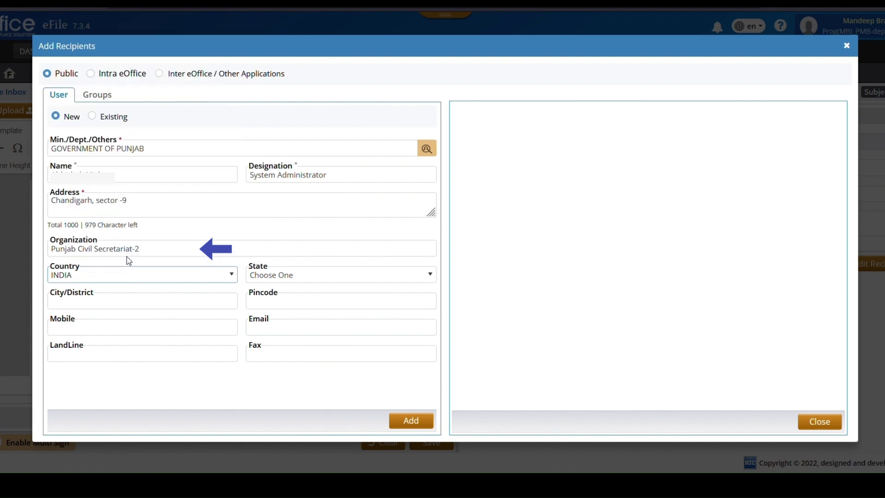
click(298, 278)
click(112, 305)
click(112, 305)
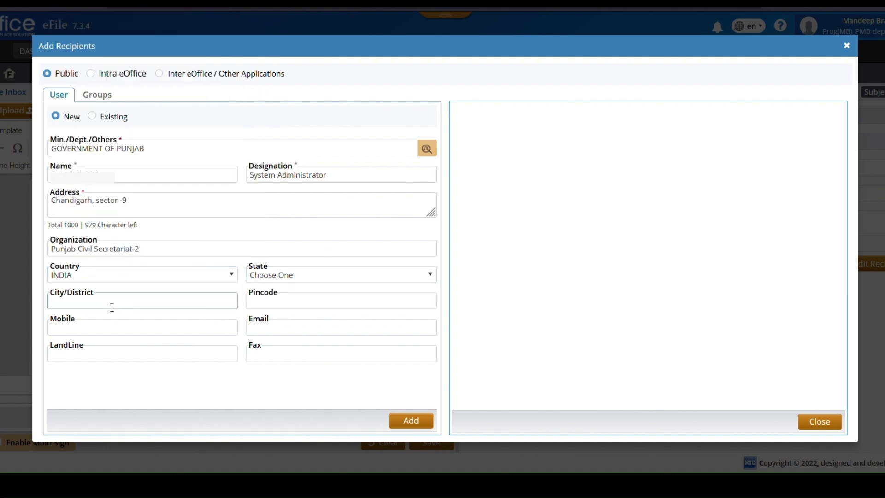
text(Chandi)
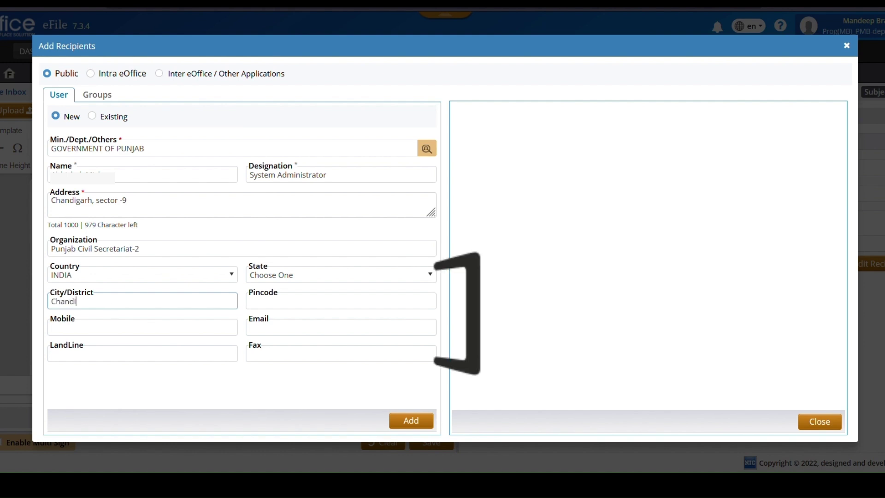
text(garh)
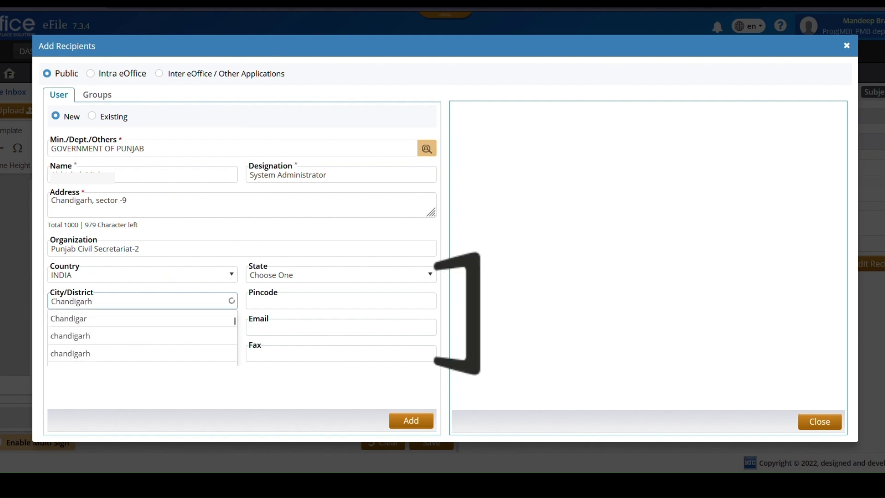
click(120, 330)
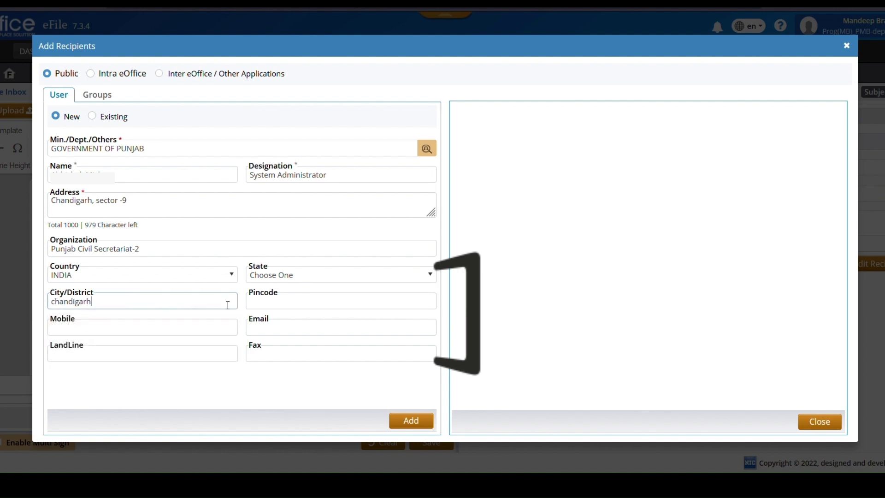
Enter the recipient's pincode and mobile number, leave email, landline and fax blank, and add the recipient
click(263, 305)
text(16009)
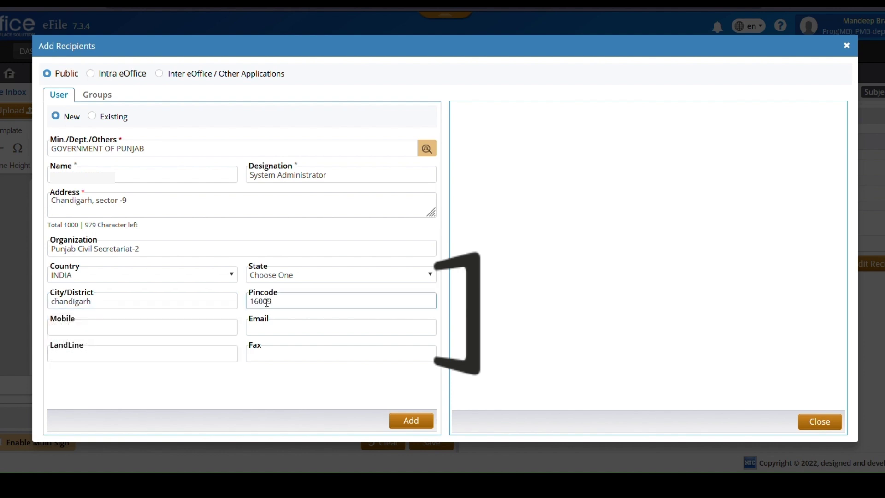
key(BackSpace)
text(09)
click(104, 329)
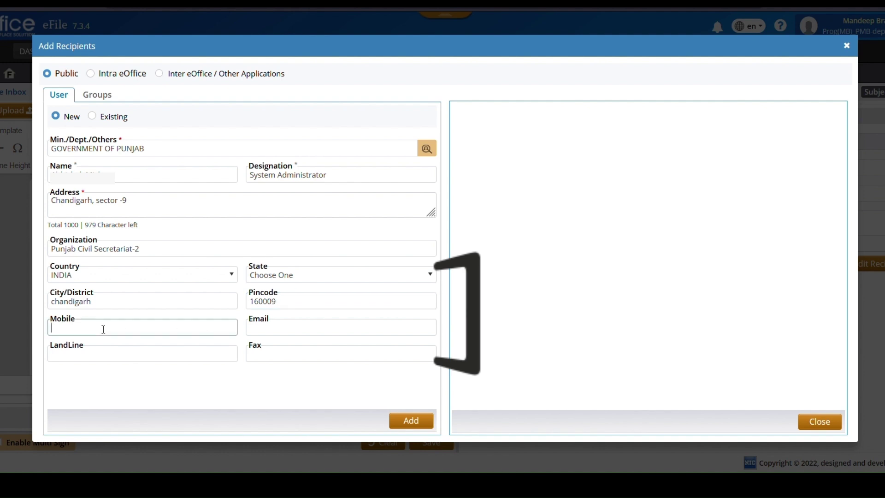
click(262, 328)
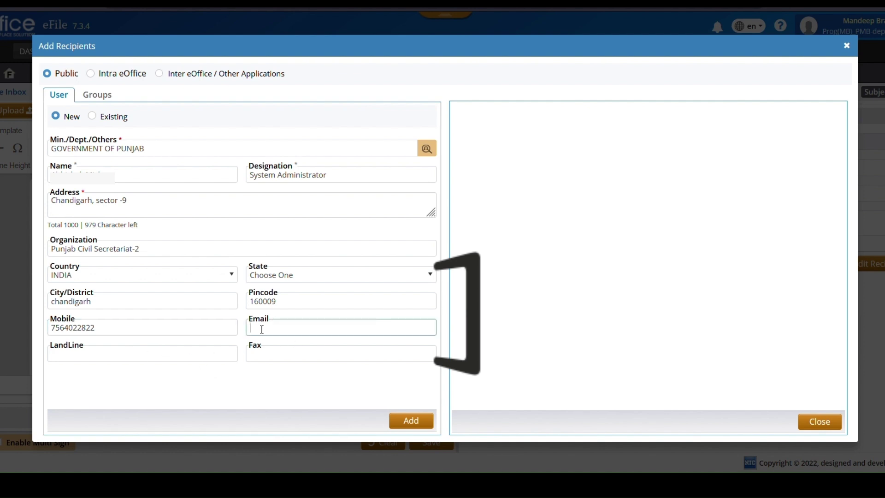
click(123, 348)
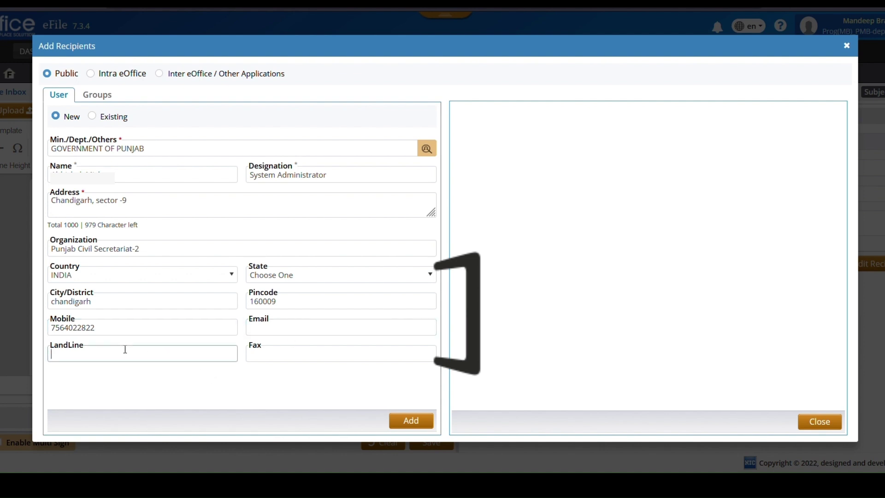
click(270, 349)
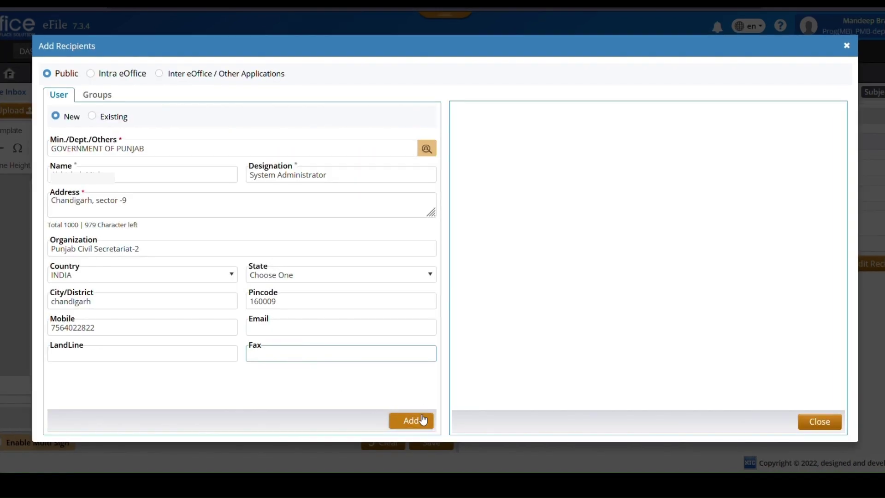
click(411, 421)
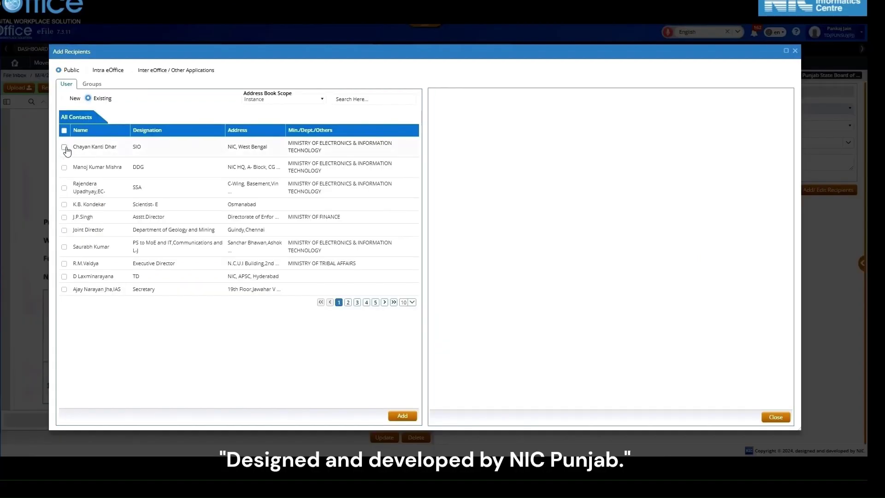
Add the first existing address-book contact as a recipient and close the Add Recipients dialog
click(63, 147)
click(396, 419)
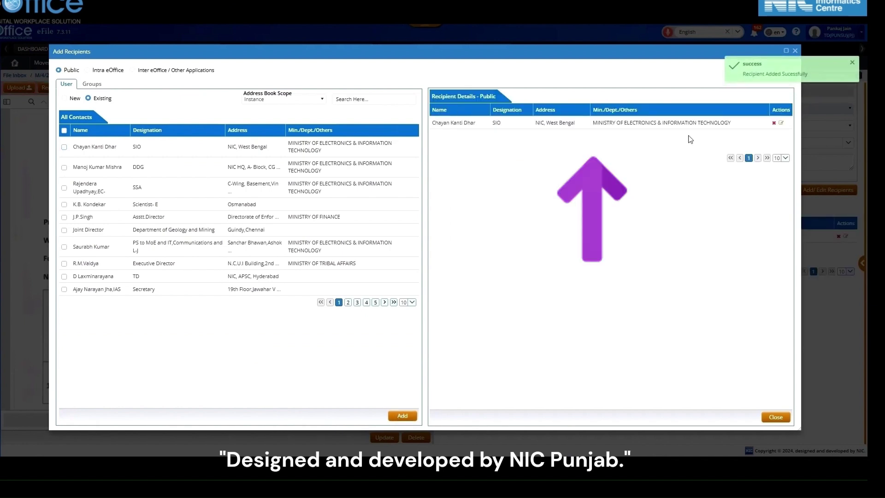
click(777, 418)
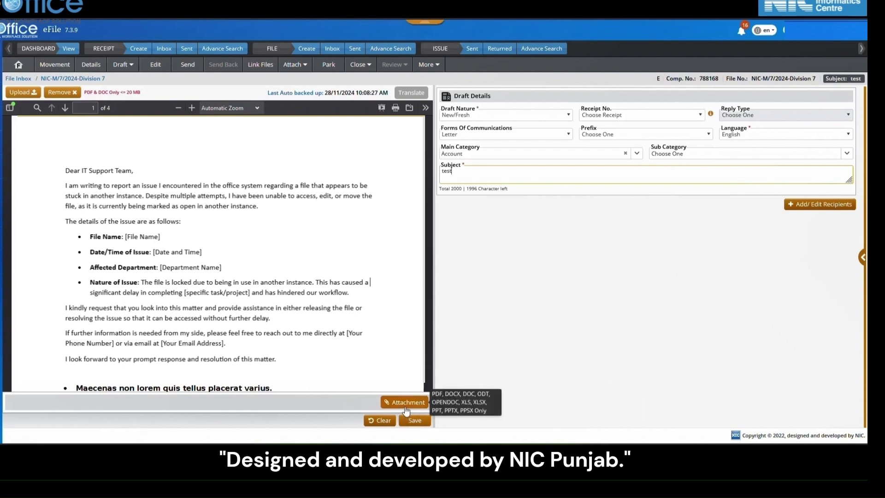
Attach sample.pdf to the letter and save it as draft DFA/1185694
click(405, 408)
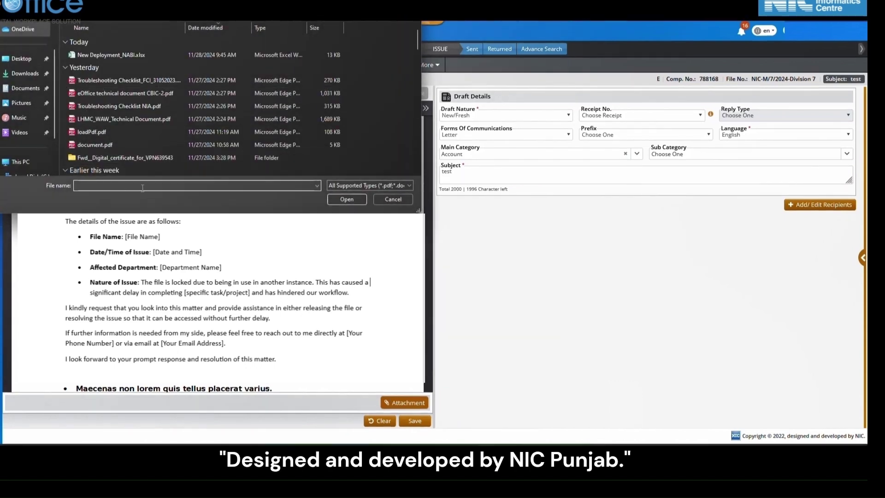
text(sample.pdf)
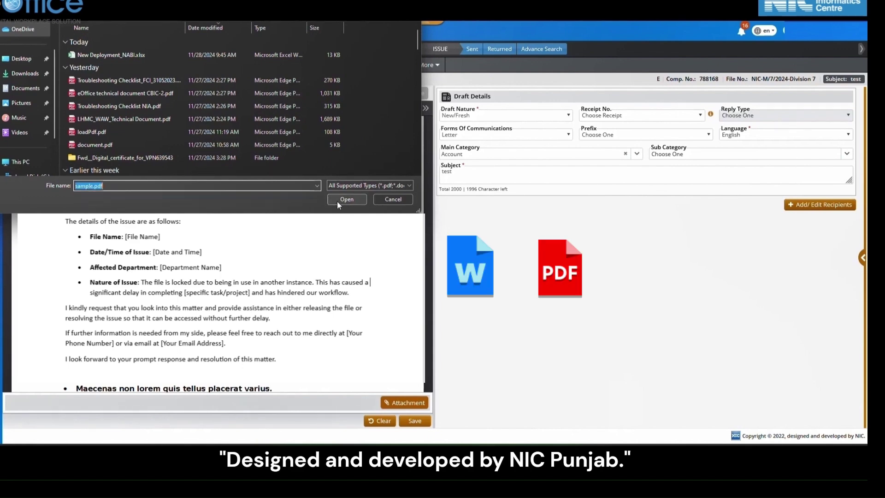
click(337, 201)
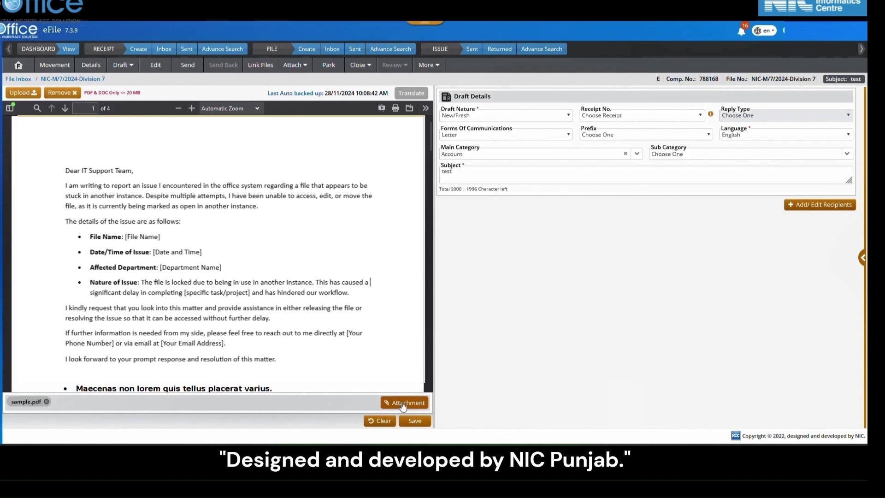
click(413, 422)
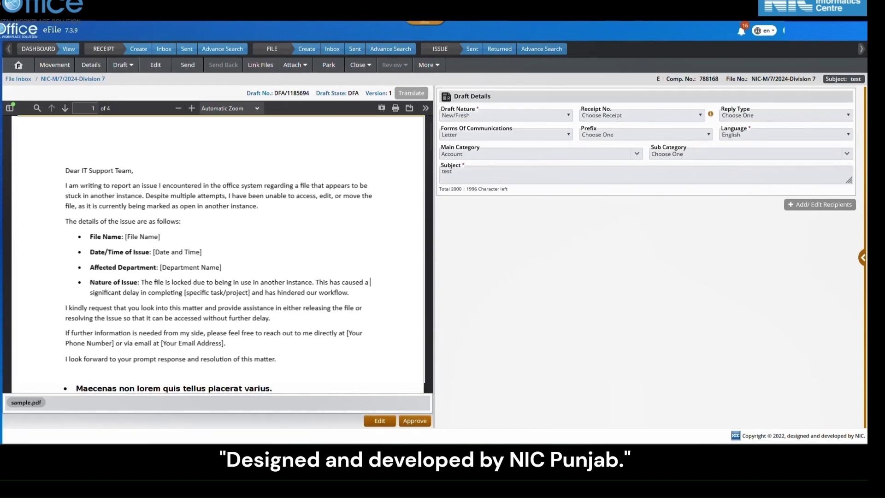
Approve the saved draft and accept the approval confirmation
click(415, 421)
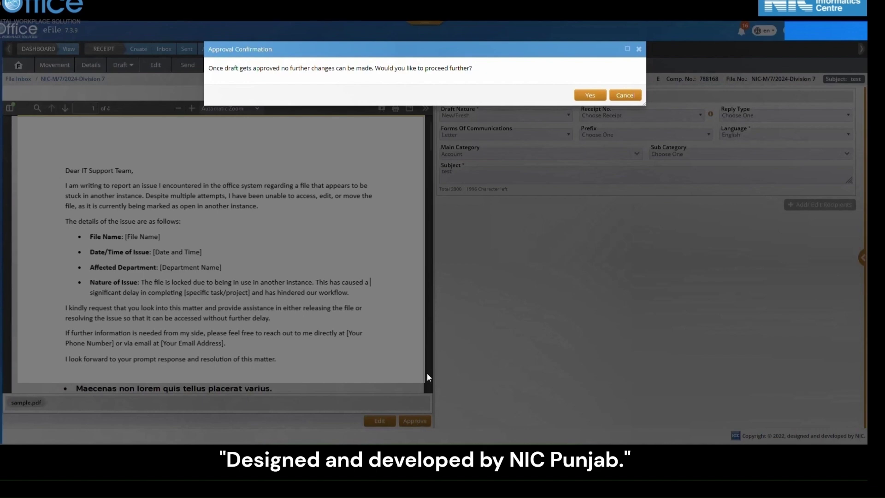
click(604, 100)
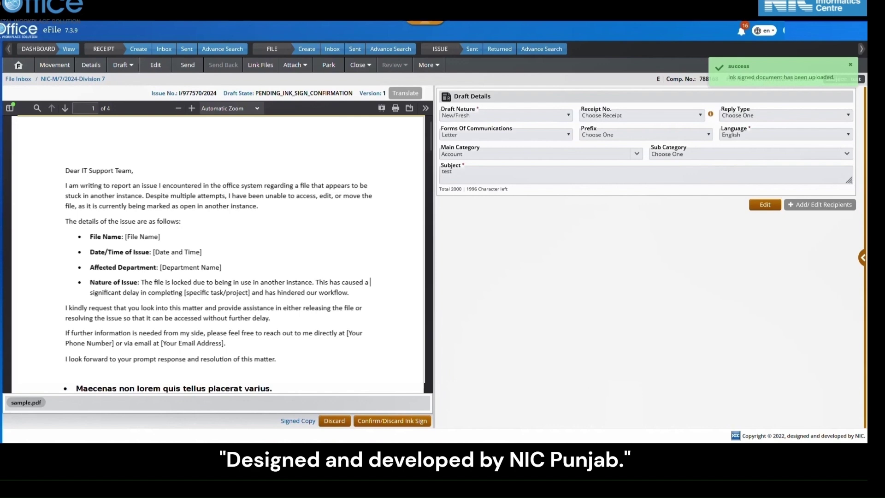
Compare the approved and ink-signed copies and confirm the ink sign
click(372, 422)
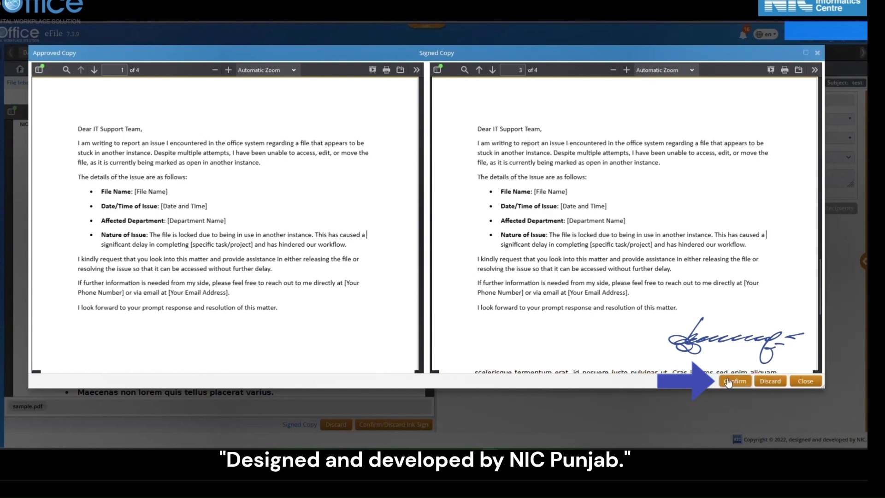
click(728, 382)
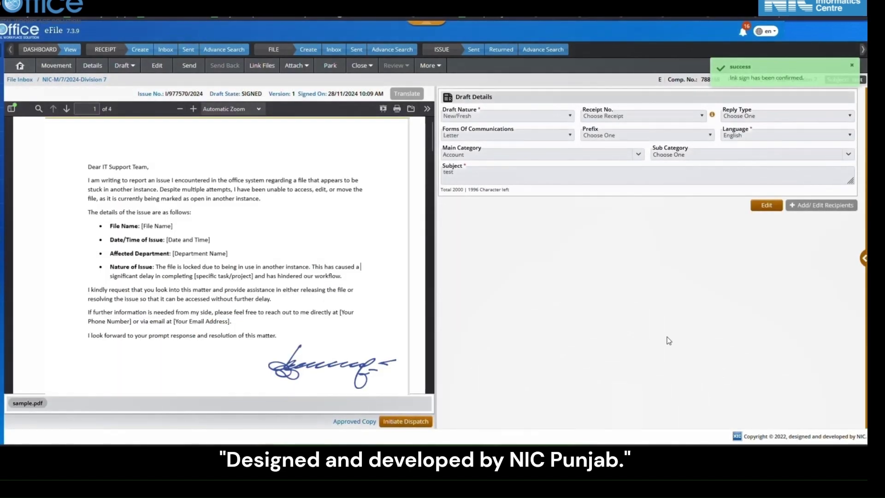
Dispatch the signed letter without follow-up as issue I/977570/2024
scroll(226, 258, down, 8)
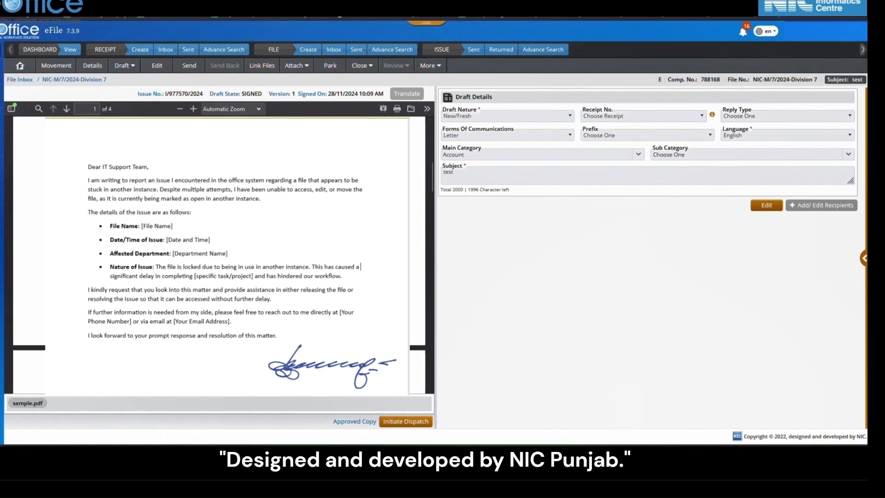
click(422, 421)
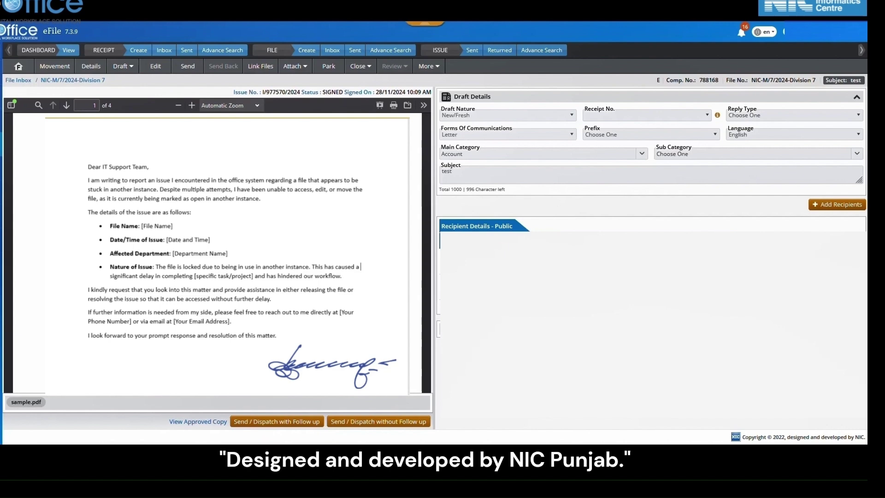
click(402, 422)
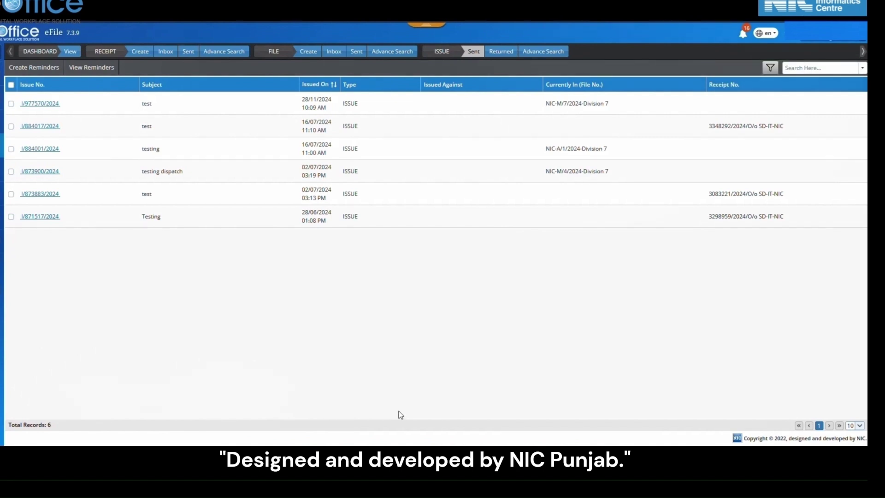
Confirm in the sent issues that I/977570/2024 lists both recipients as DISPATCHED, then return to the File Inbox
click(473, 51)
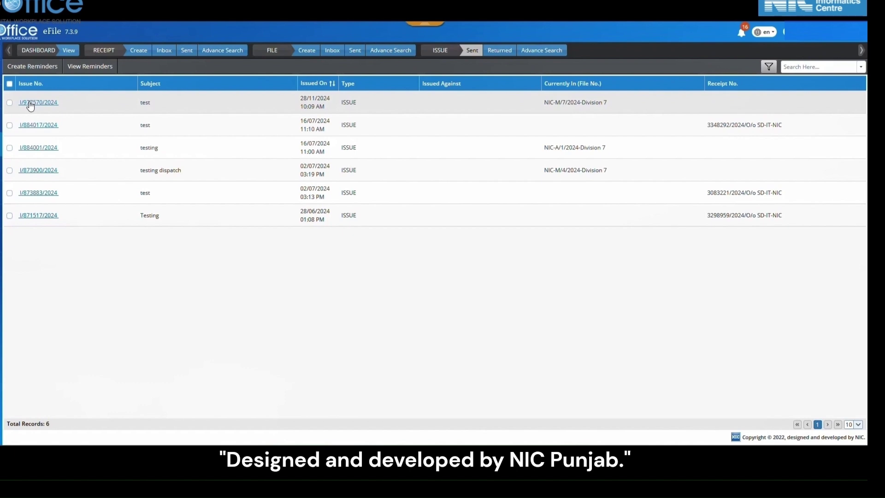
click(30, 105)
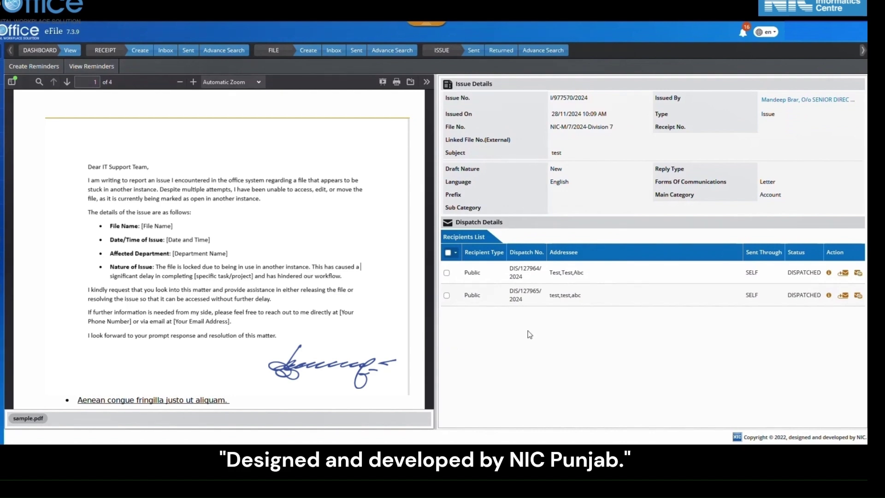
click(339, 54)
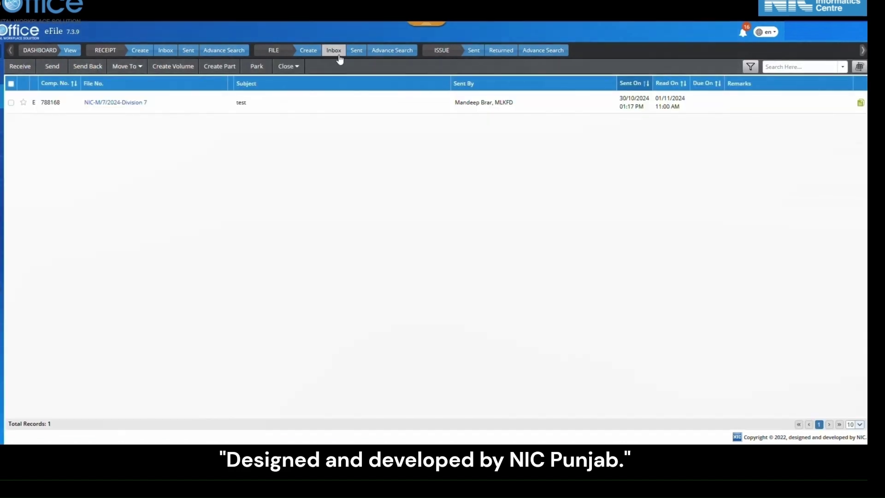
Open file NIC-M/7/2024-Division 7 and display its signed correspondence I/977570/2024
click(95, 103)
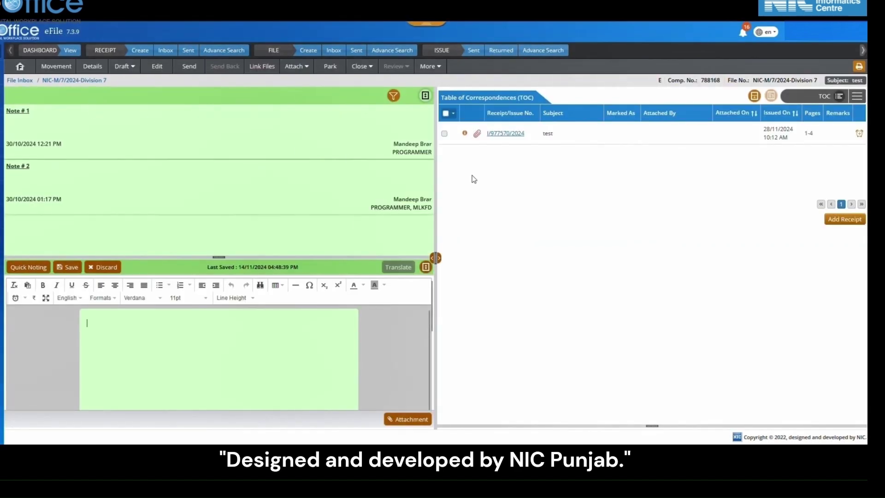
click(516, 134)
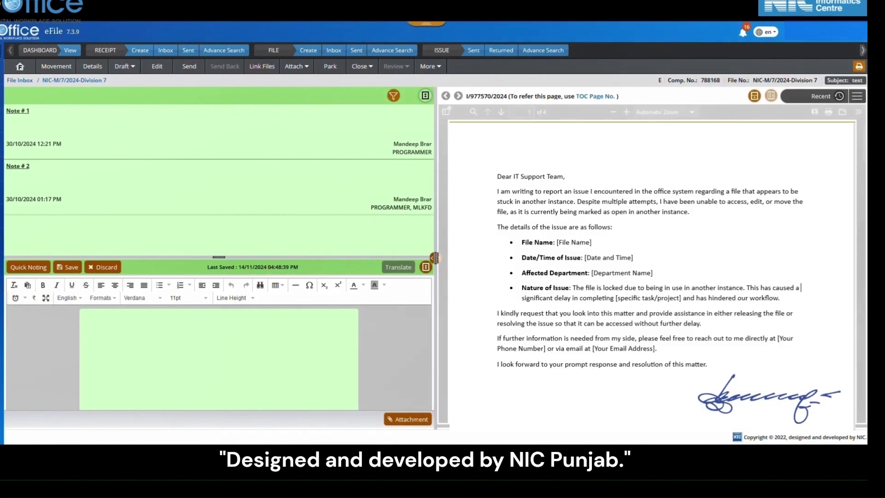